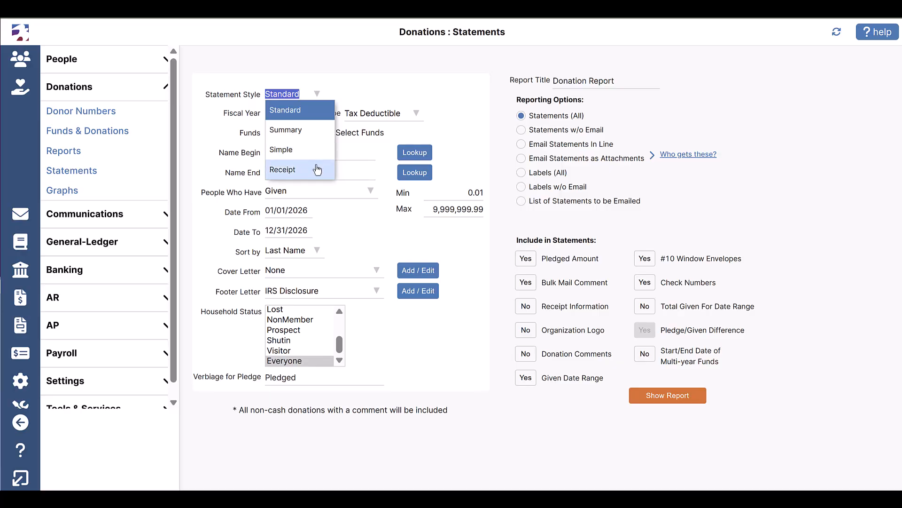
left_click(416, 114)
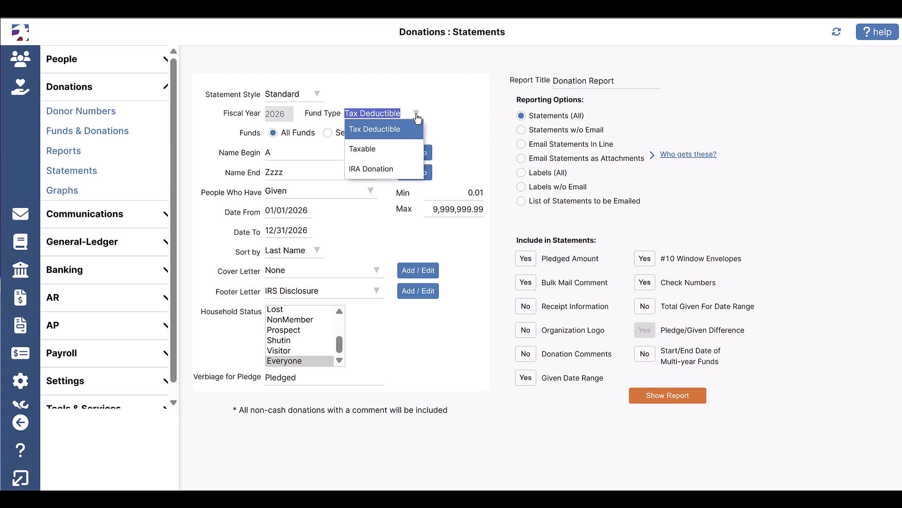
left_click(277, 142)
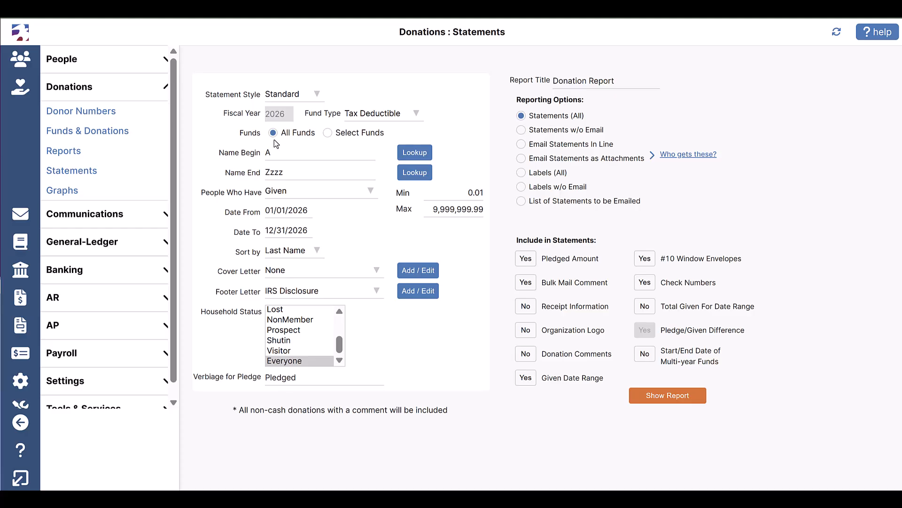
left_click(327, 134)
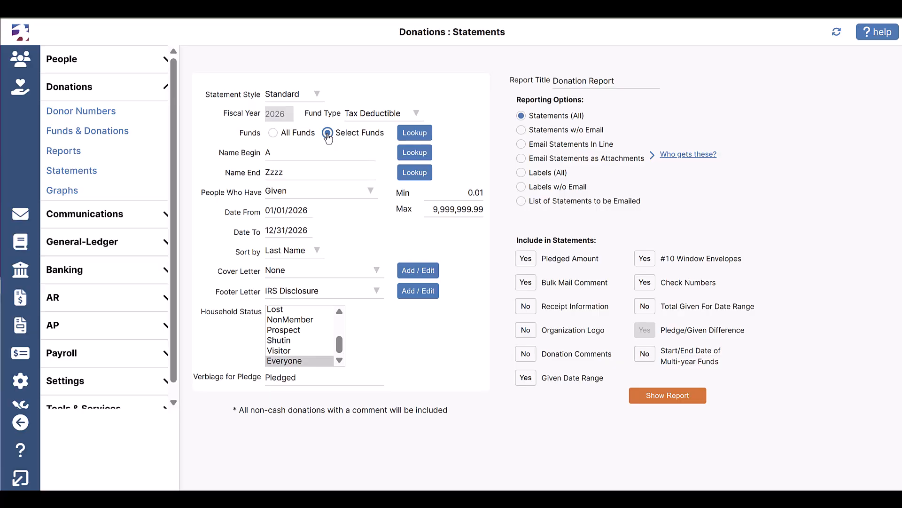
left_click(415, 138)
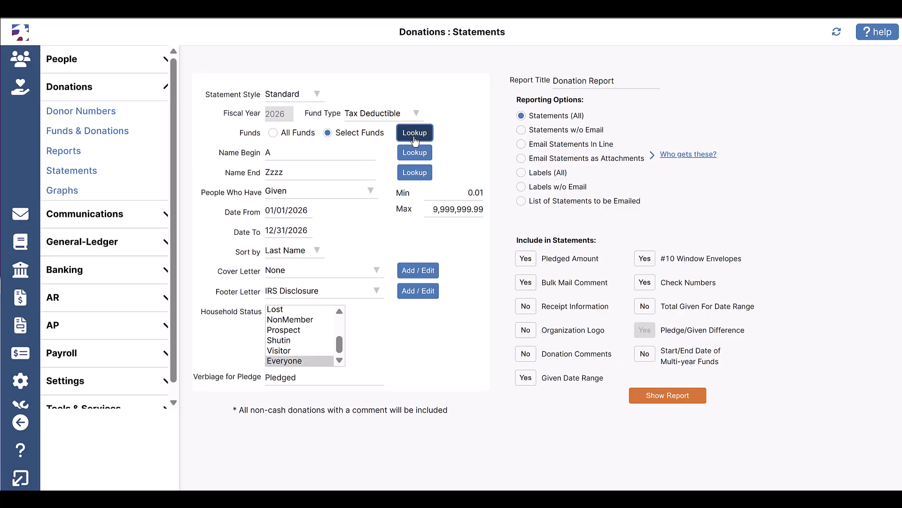
left_click(521, 153)
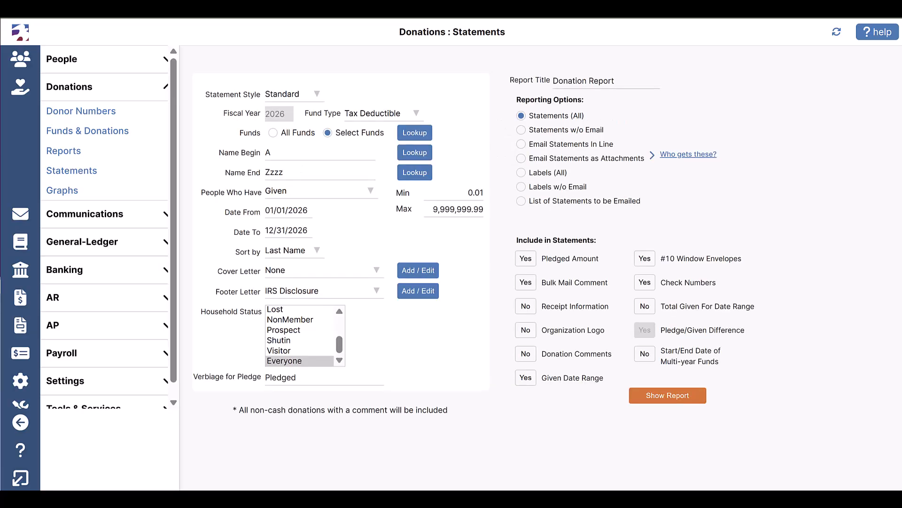
left_click(273, 132)
Search the household lookup for "add" and use the first matching household as both the beginning and ending name
left_click(423, 156)
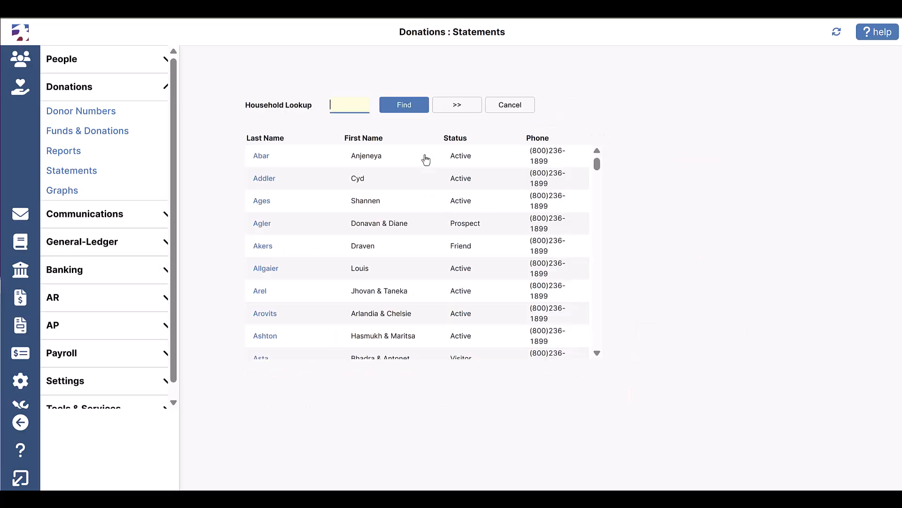
type("add")
left_click(413, 111)
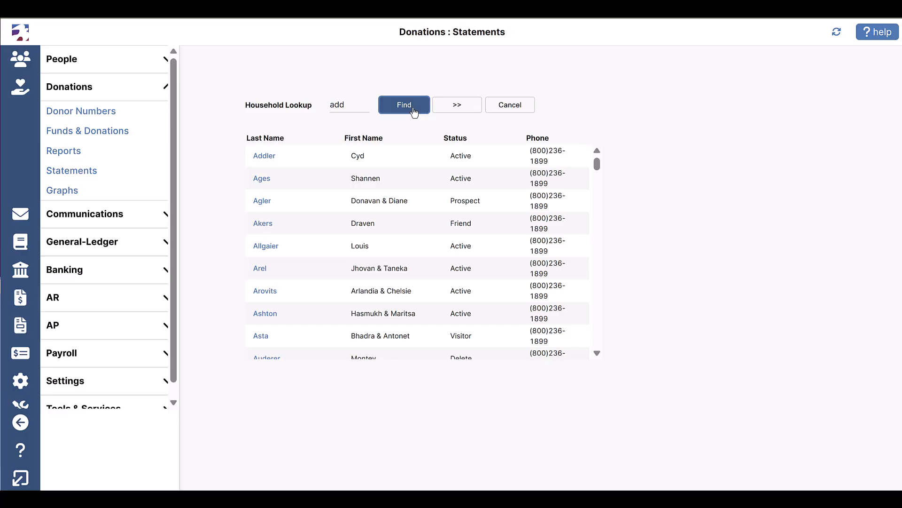
left_click(282, 161)
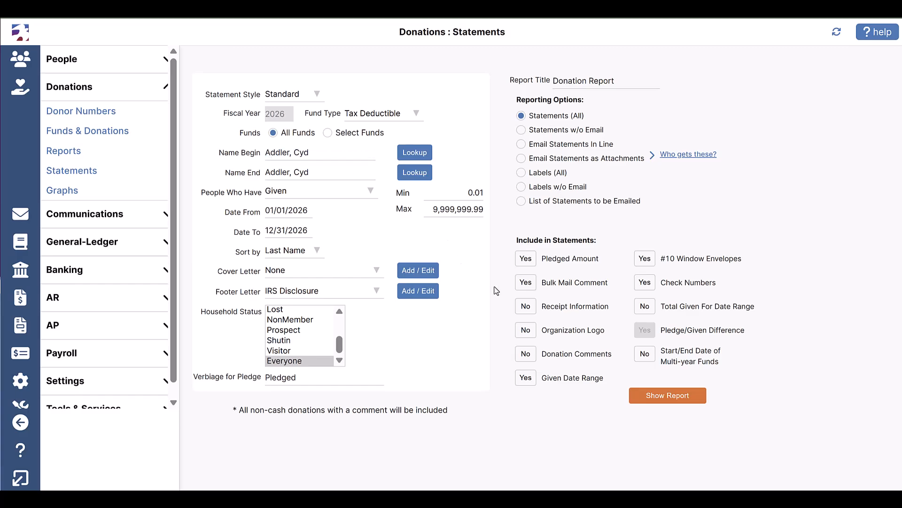
Generate the donation report for the selected household and look through the gifts listed under each fund
left_click(647, 396)
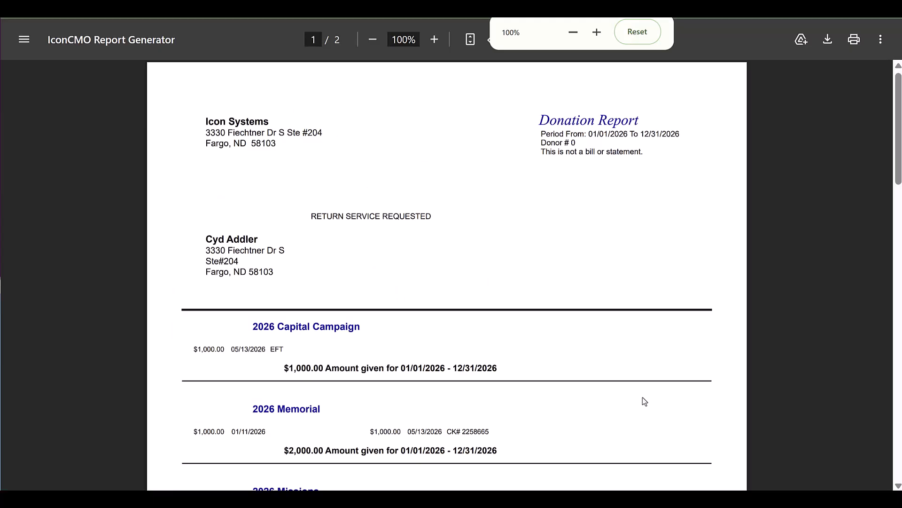
scroll(644, 401, "down", 3)
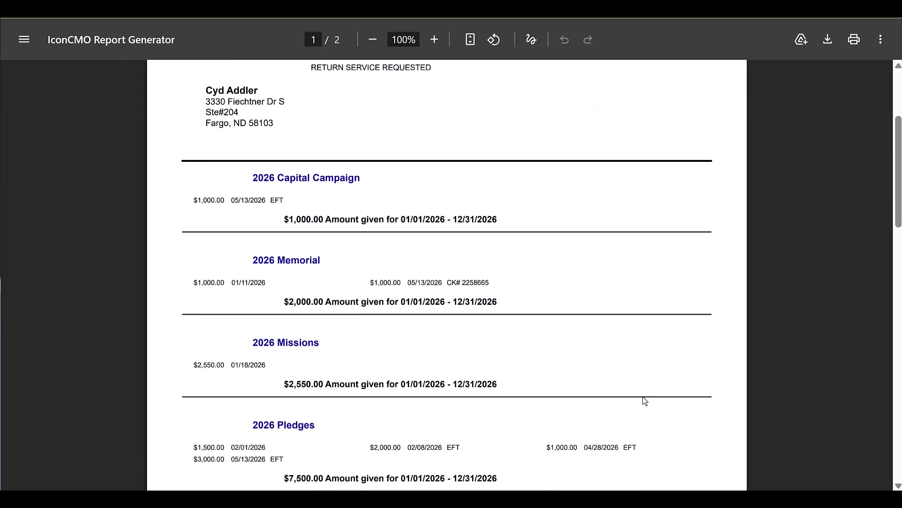
scroll(645, 400, "down", 12)
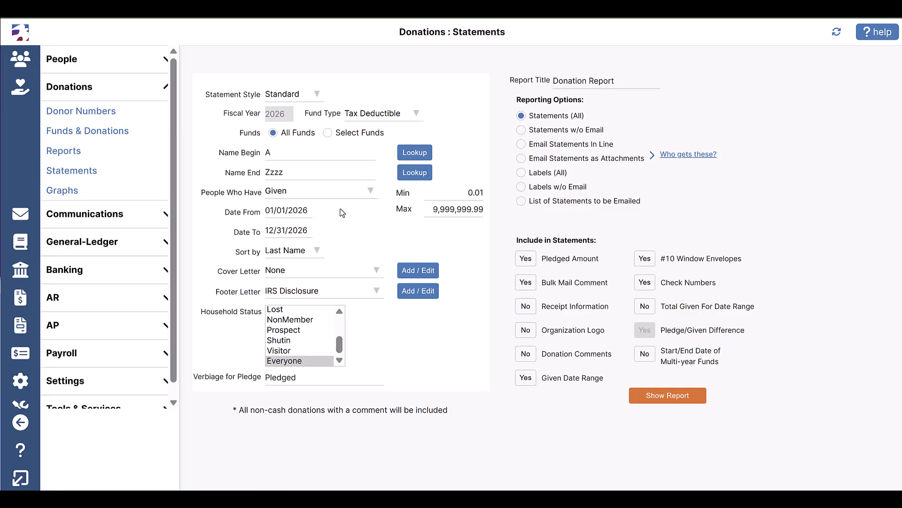
left_click(371, 193)
left_click(317, 252)
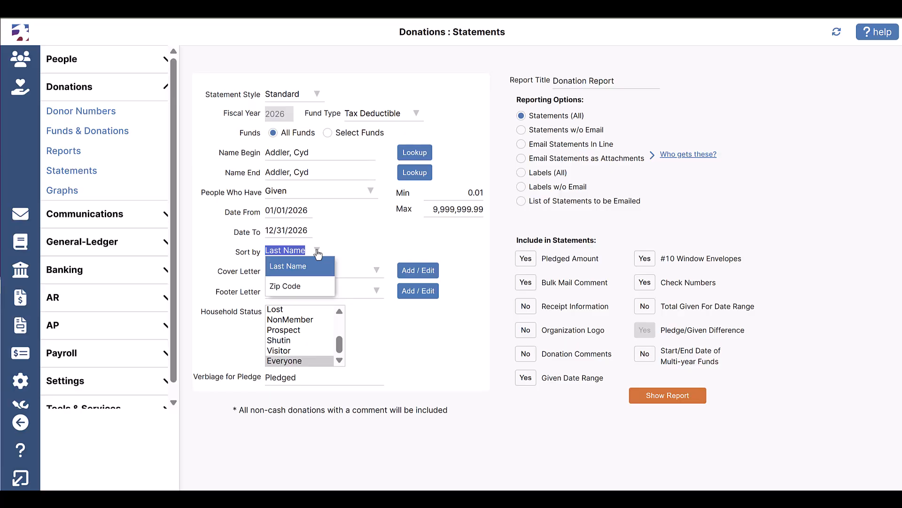
left_click(243, 256)
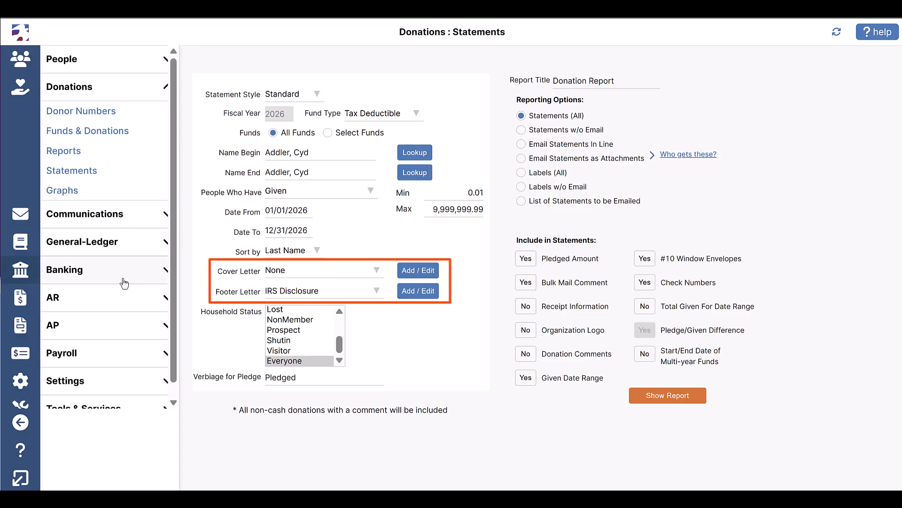
Set the cover letter to Annual statements and review the text of the IRS Disclosure footer letter
left_click(416, 276)
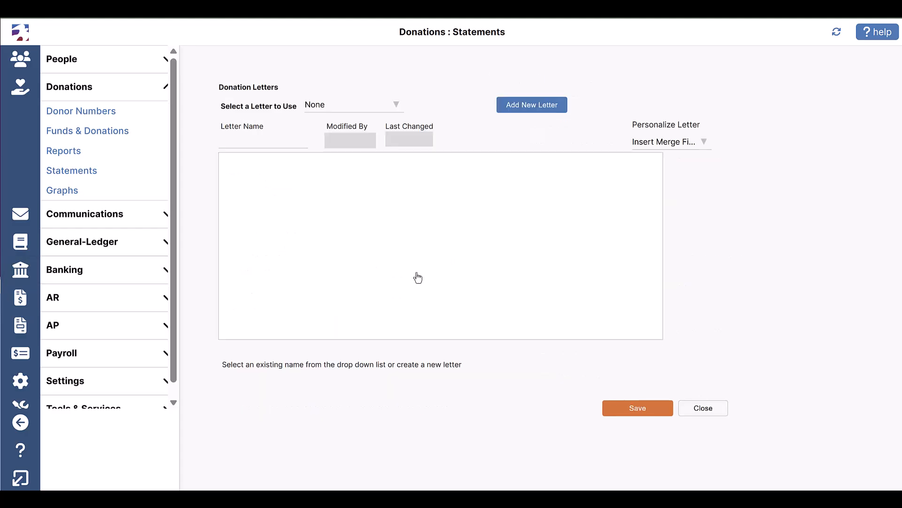
left_click(393, 107)
left_click(393, 139)
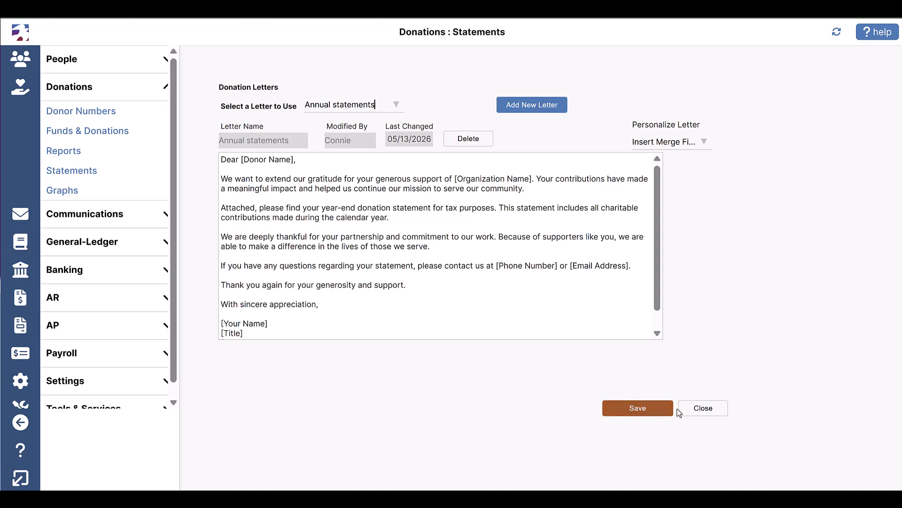
left_click(694, 413)
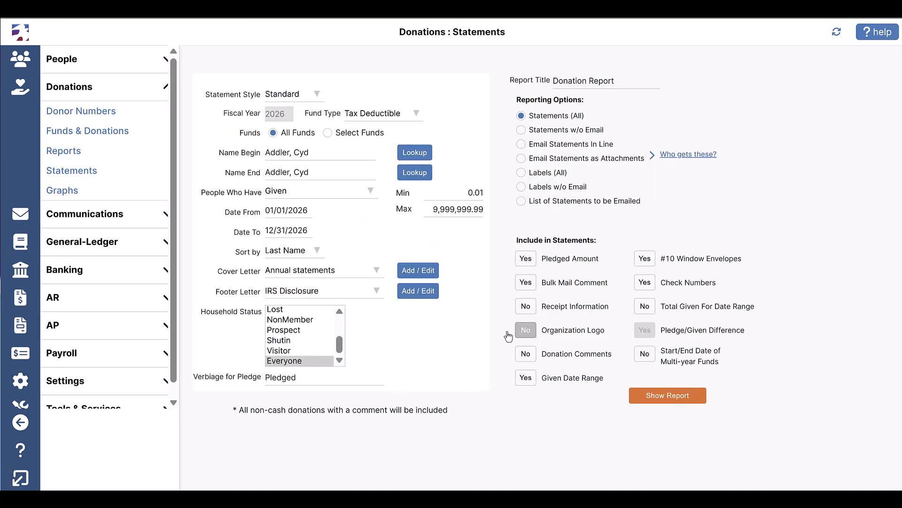
left_click(416, 293)
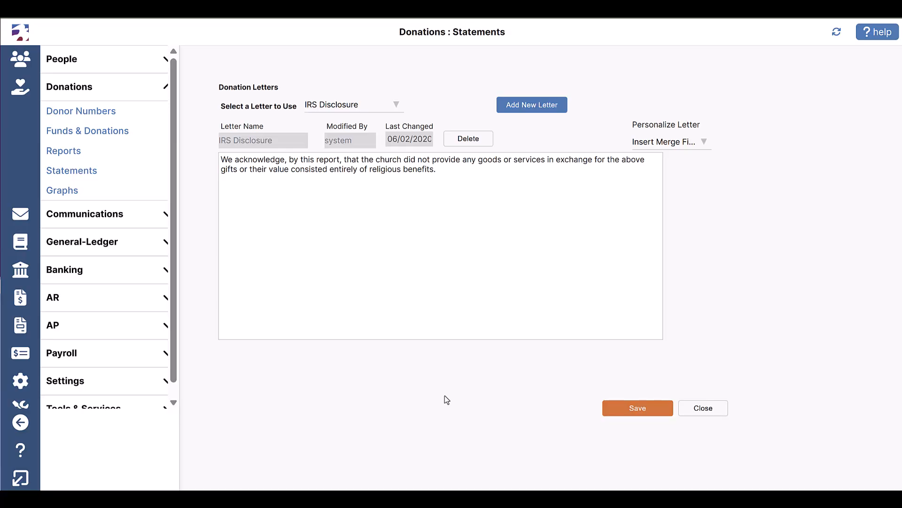
left_click(702, 408)
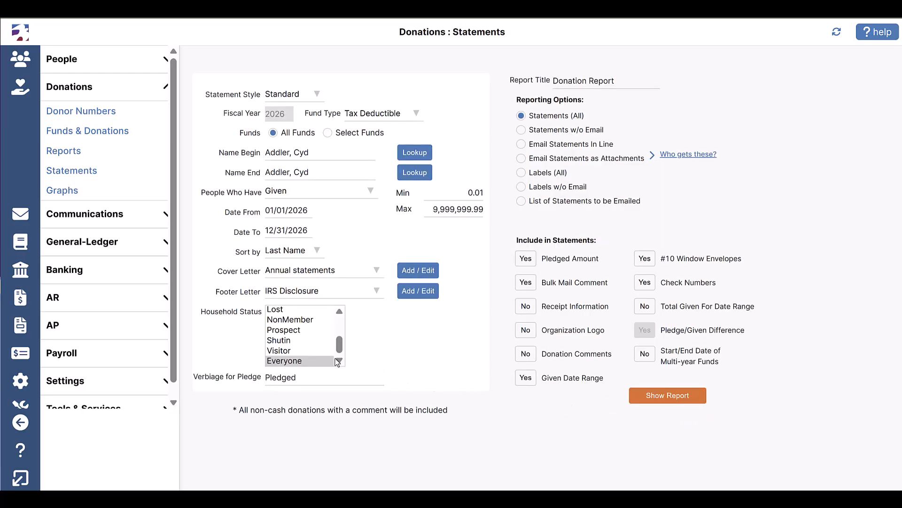
left_click(301, 331)
left_click(303, 341, "ctrl")
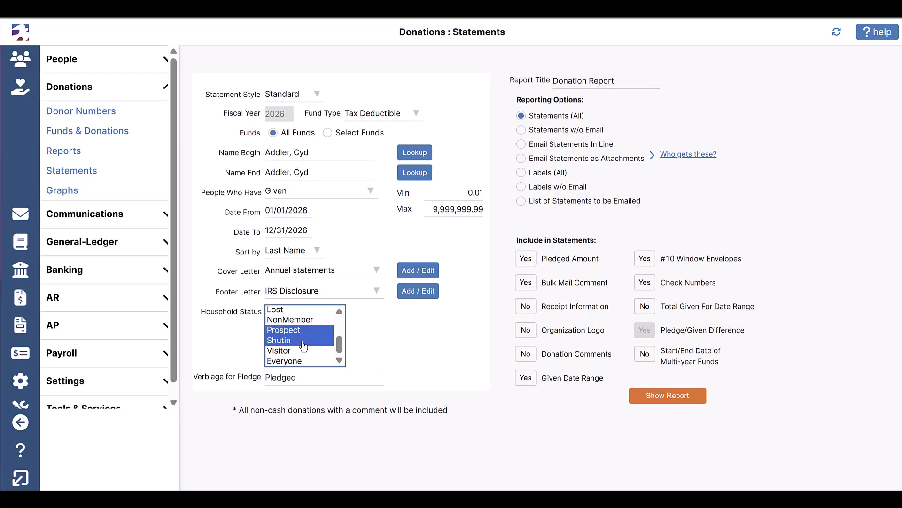
left_click(303, 351, "ctrl")
left_click(312, 362)
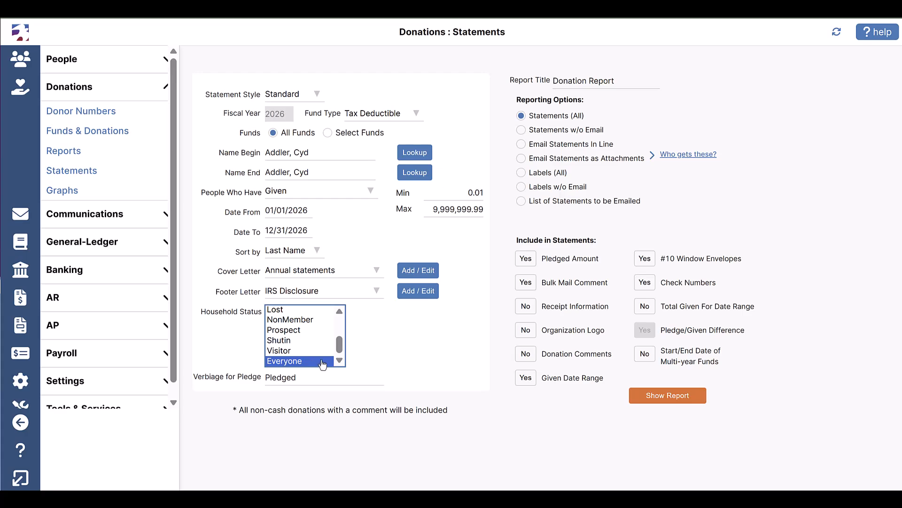
left_click(357, 371)
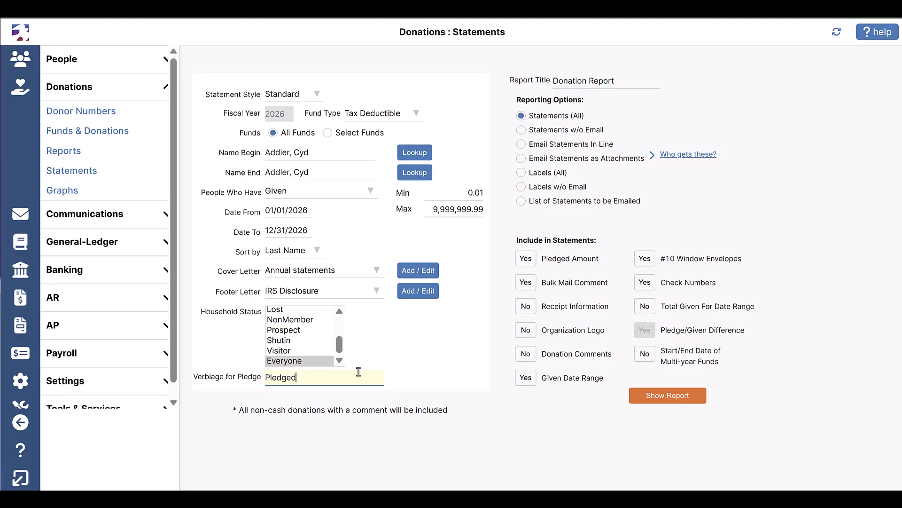
Go through the statement, email and label reporting options and select List of Statements to be Emailed
left_click(521, 119)
left_click(521, 130)
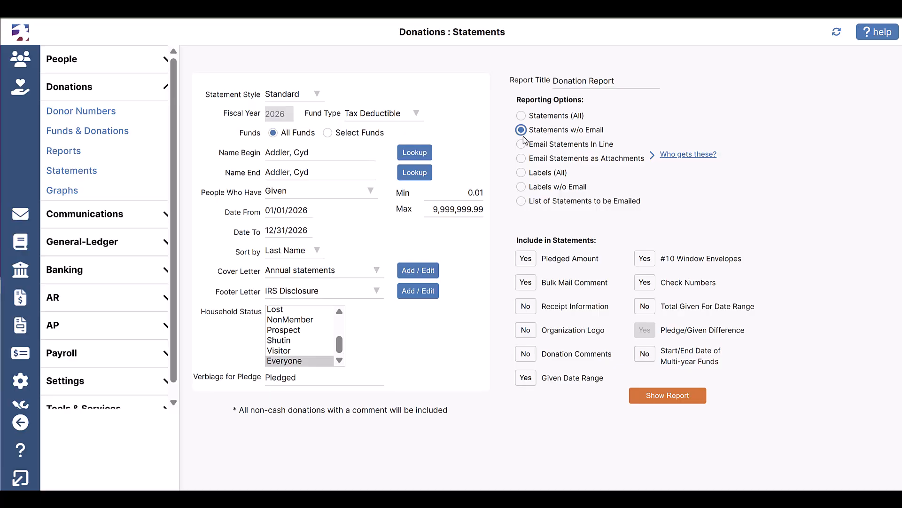
left_click(521, 144)
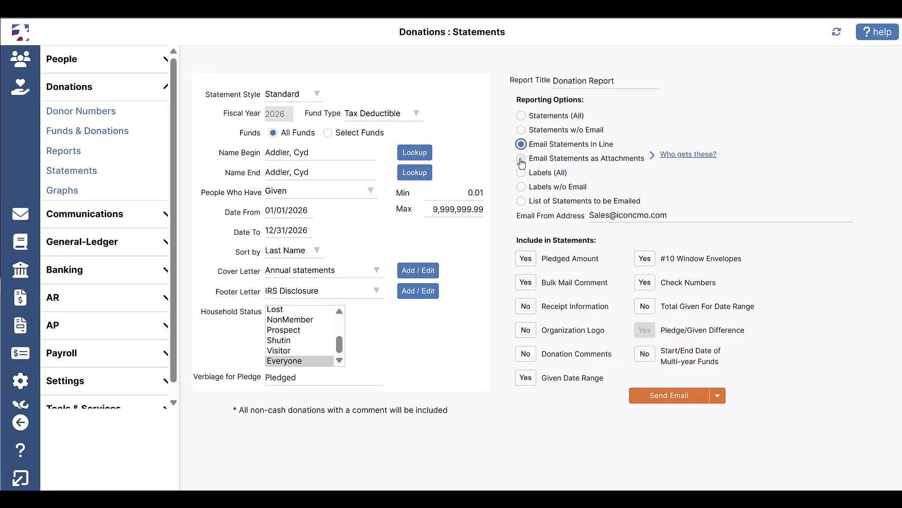
left_click(521, 159)
left_click(521, 173)
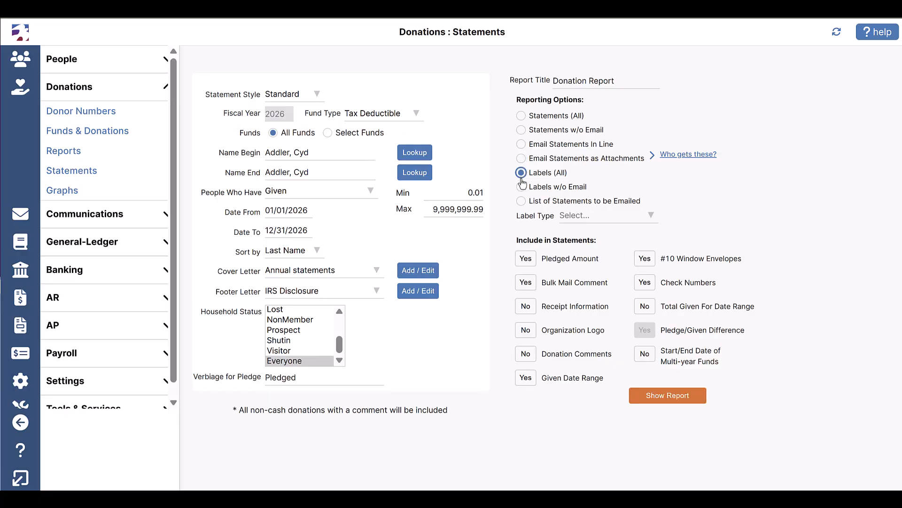
left_click(521, 187)
left_click(521, 202)
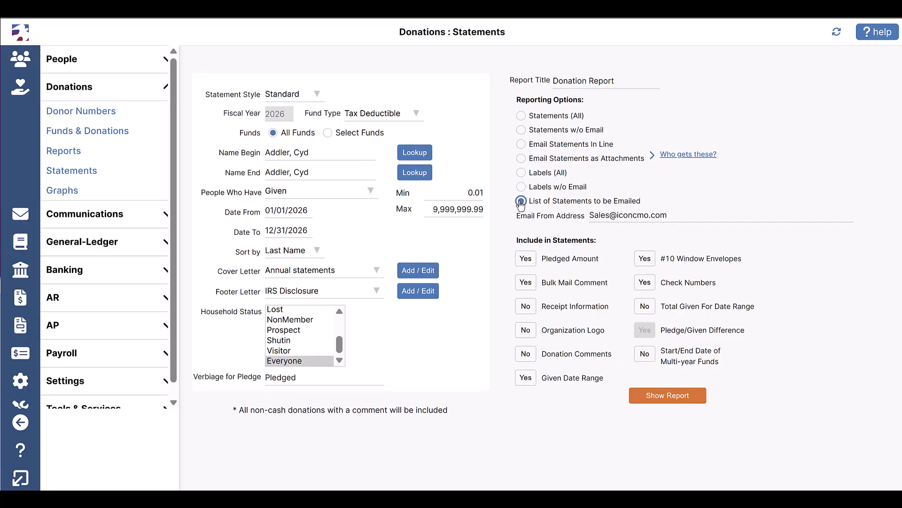